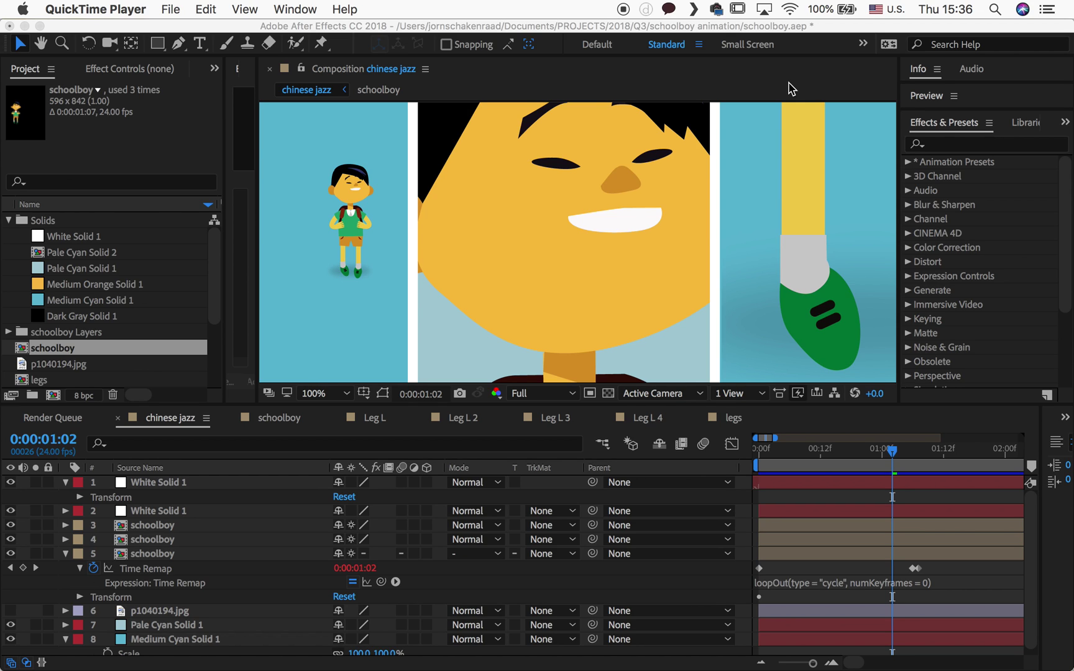
Stop the preview and delete the old time-remapped schoolboy layer 5
left_click(629, 287)
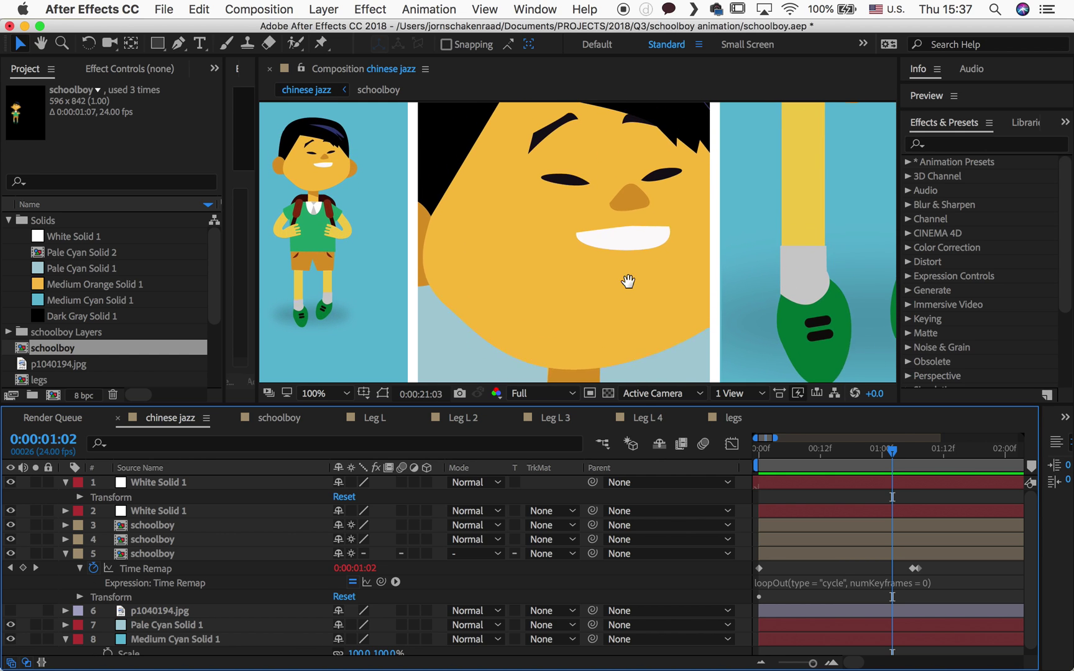
key("space")
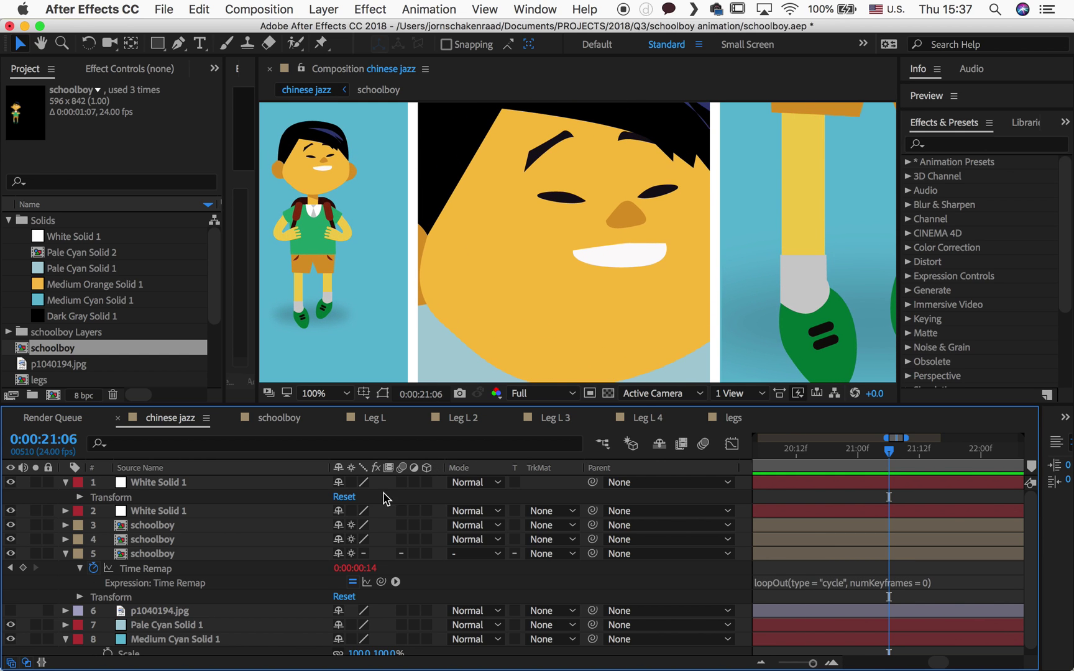
left_click(162, 554)
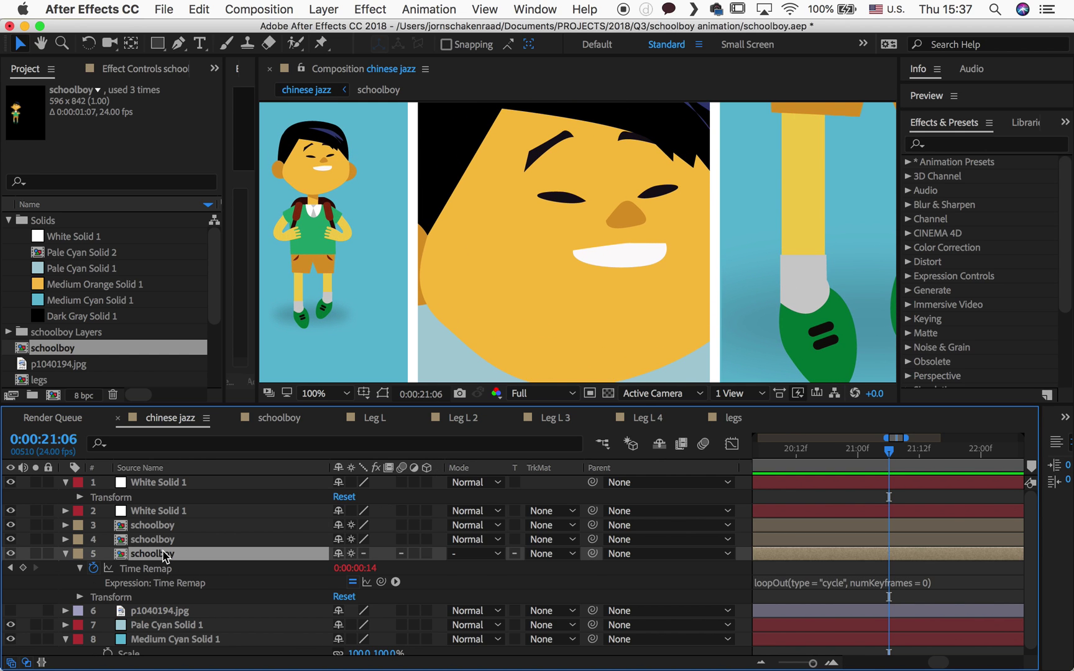
key("Delete")
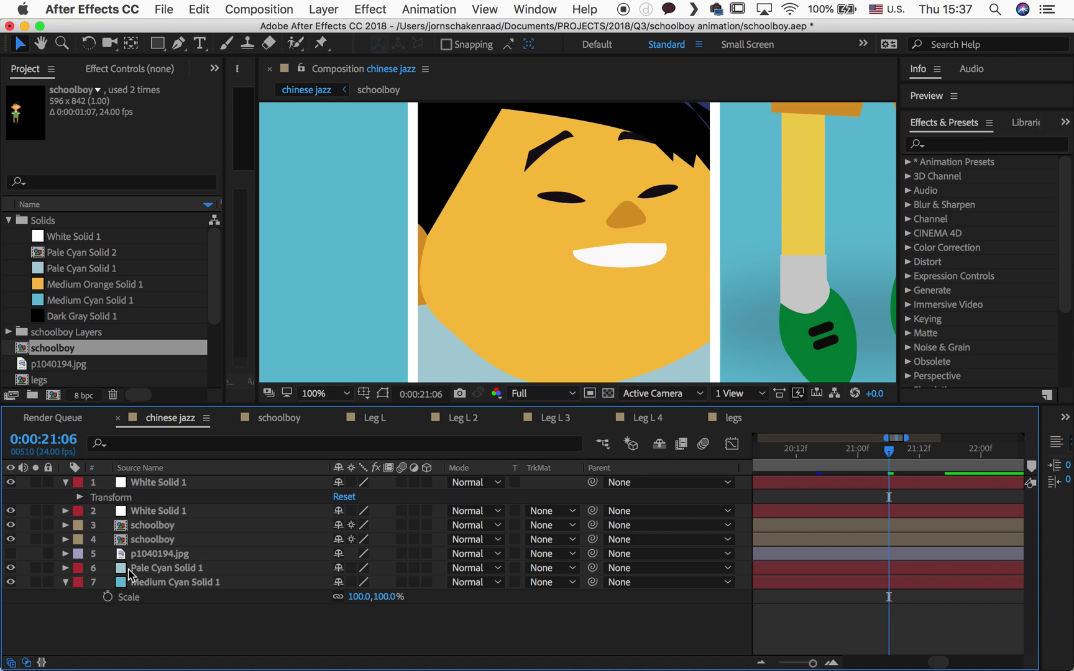
Add the schoolboy comp from the Project panel as a new layer and zoom the viewer to 50%
left_click(113, 348)
left_click_drag(113, 348, 367, 263)
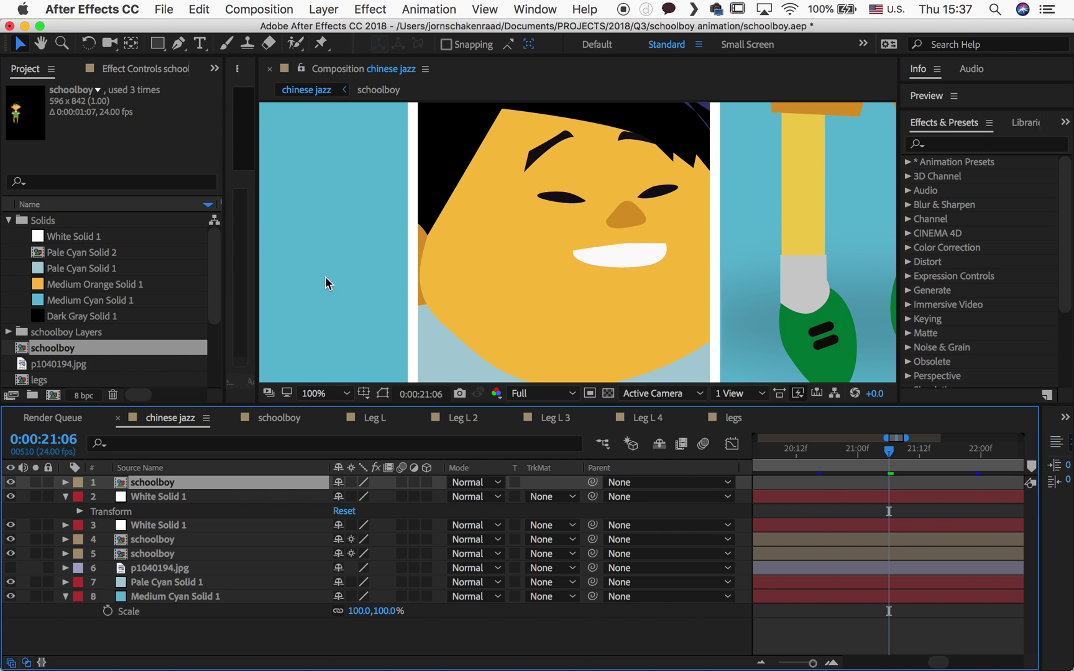
key("z")
left_click(390, 289, "alt")
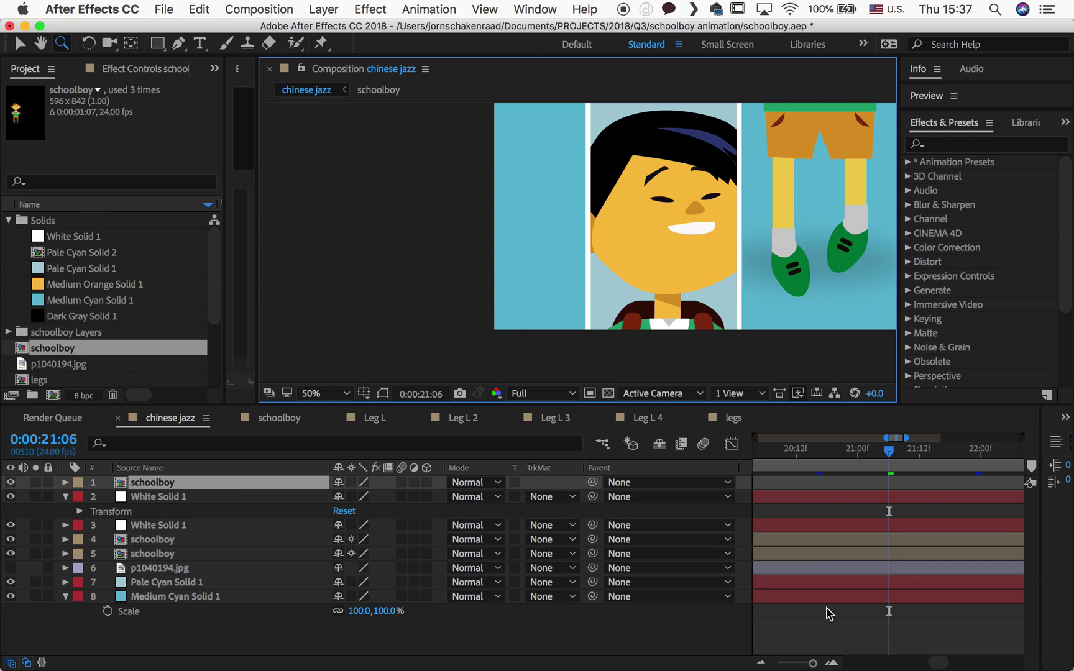
scroll(836, 664, "left", 10)
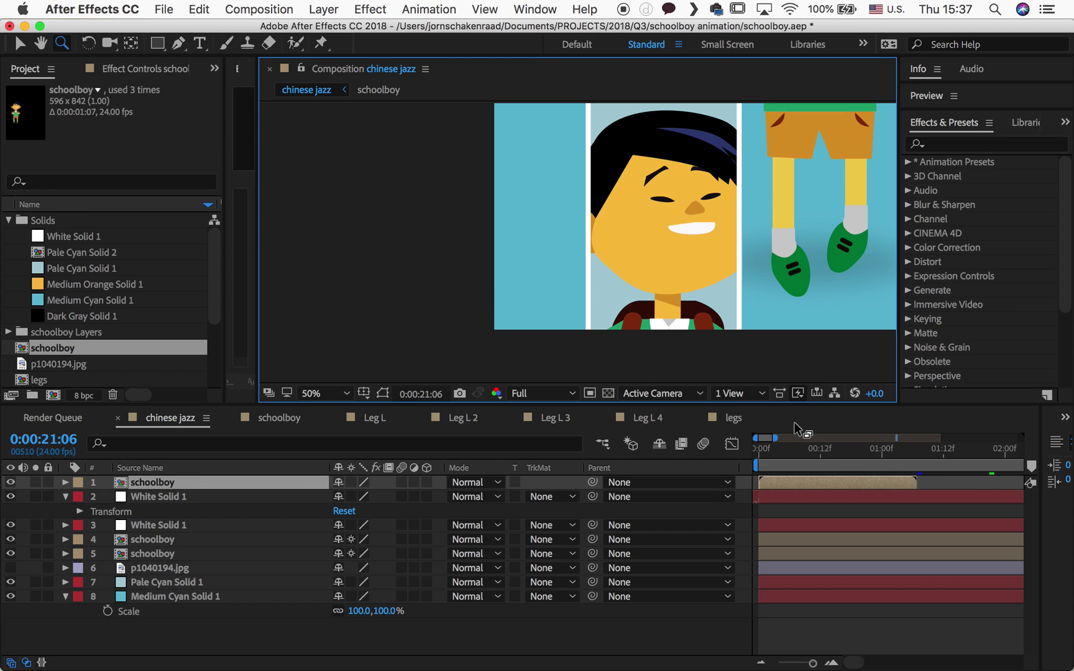
Scale the new schoolboy layer up to 154%
left_click_drag(773, 449, 785, 452)
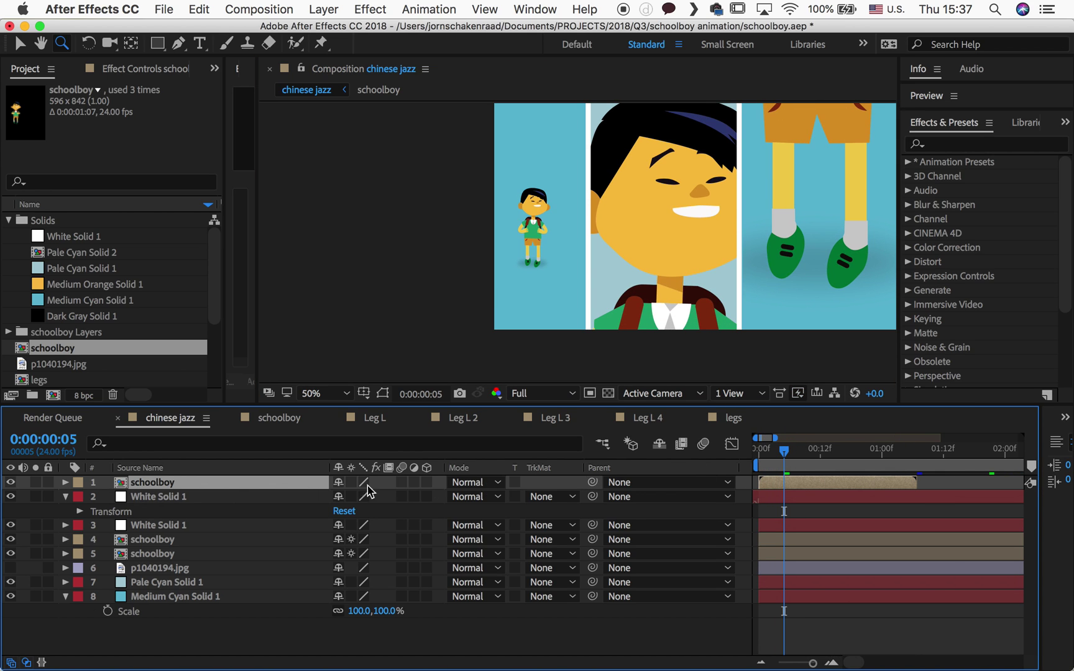
key("s")
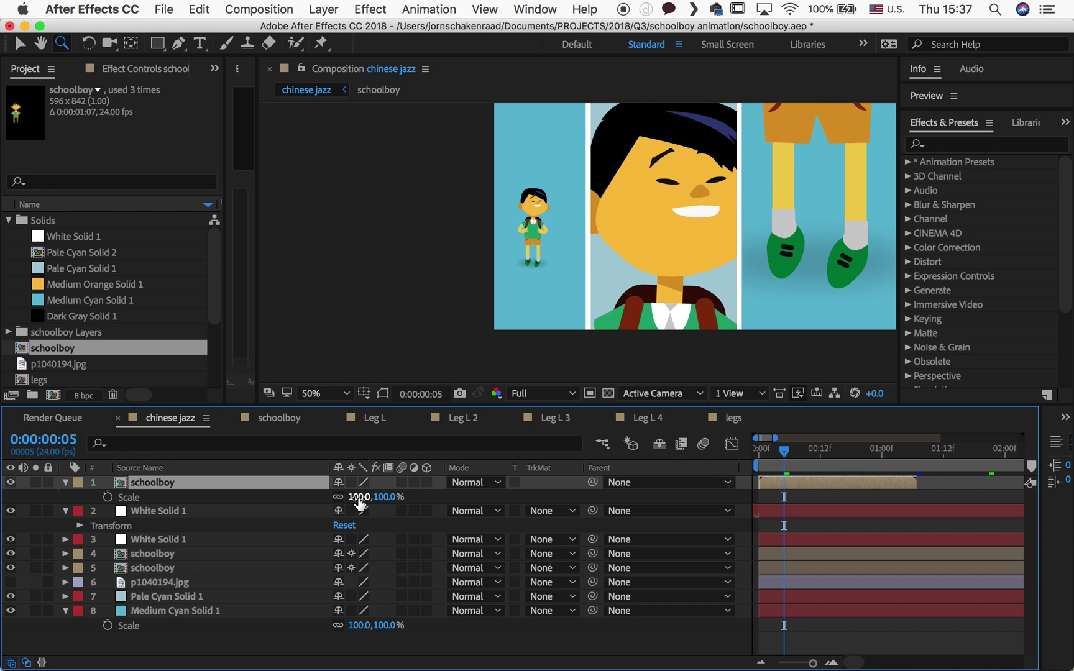
left_click_drag(366, 498, 402, 501)
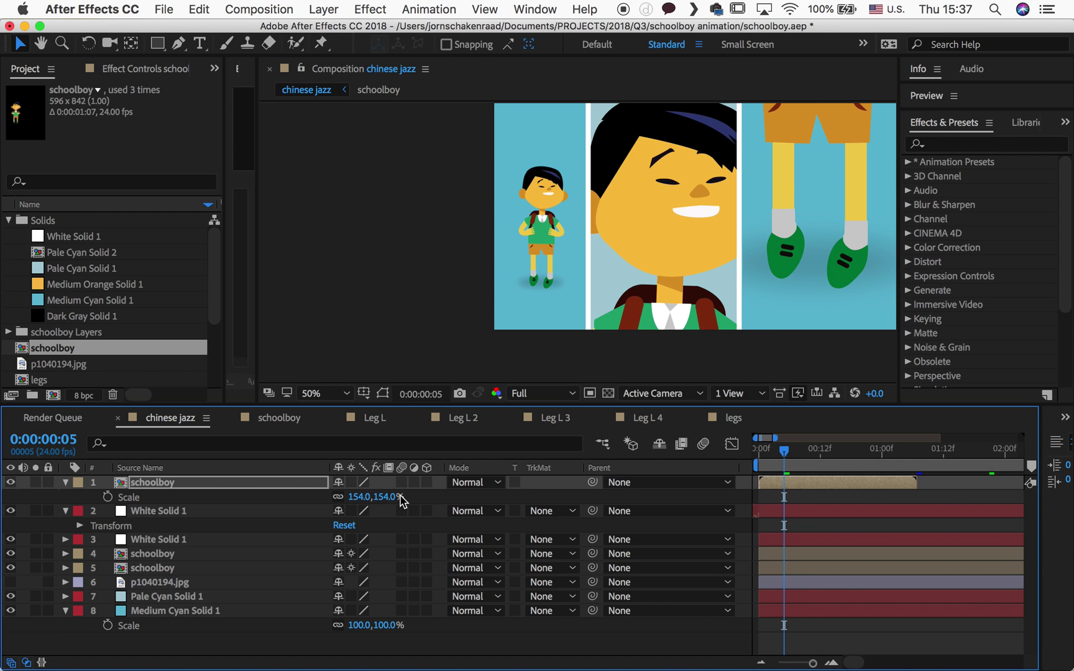
Scrub and preview the opening frames to check the enlarged boy in the left panel
left_click_drag(788, 450, 757, 456)
key("space")
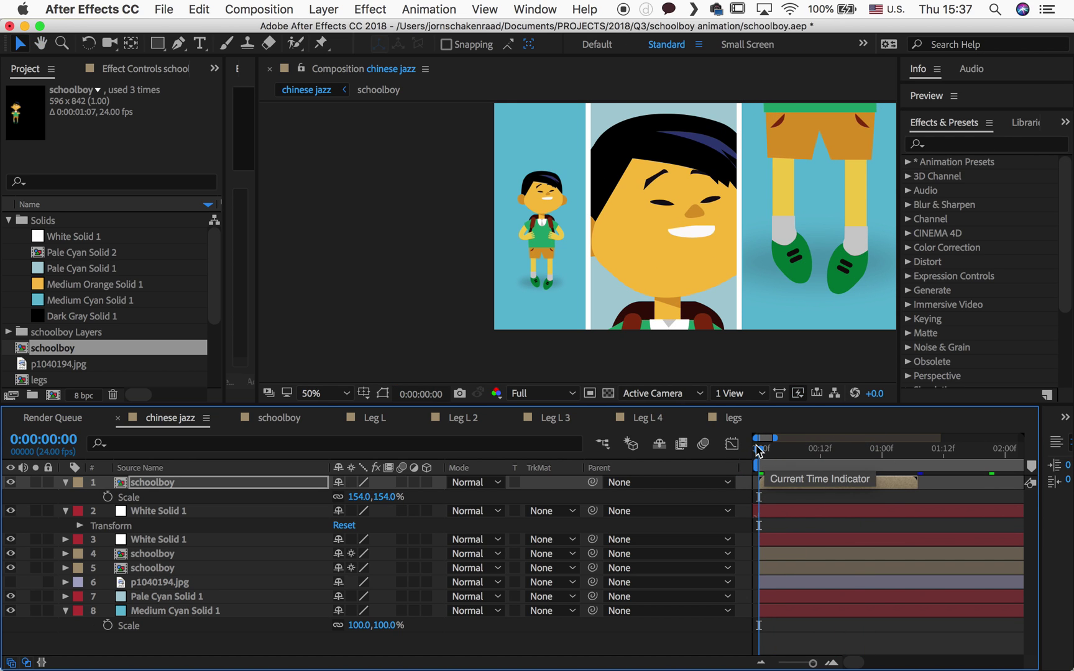
left_click_drag(759, 448, 798, 451)
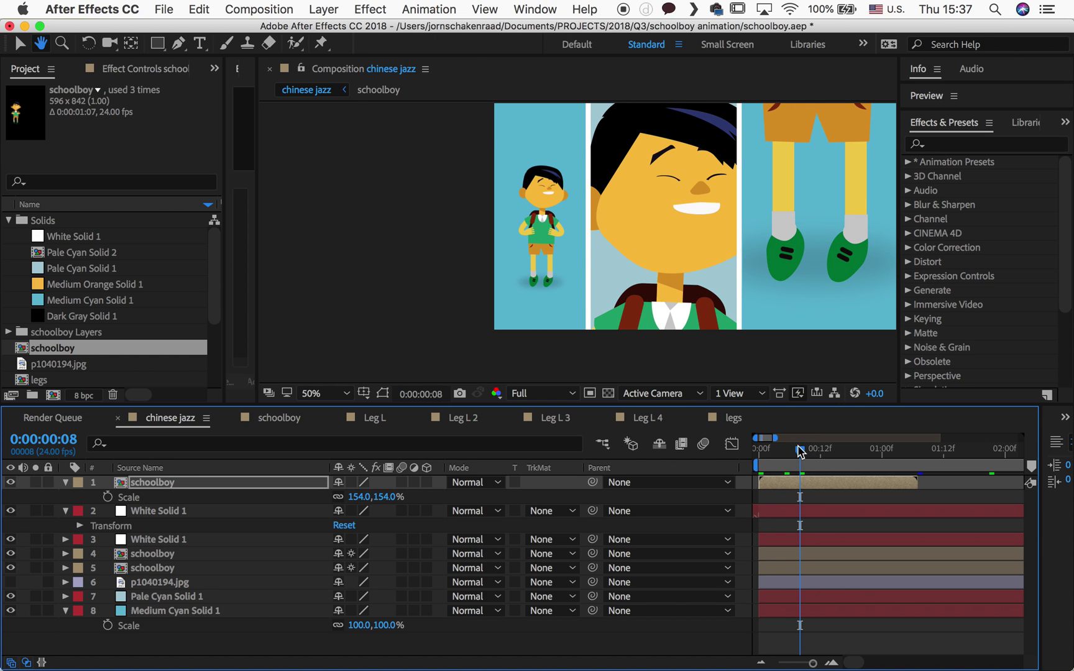
key("space")
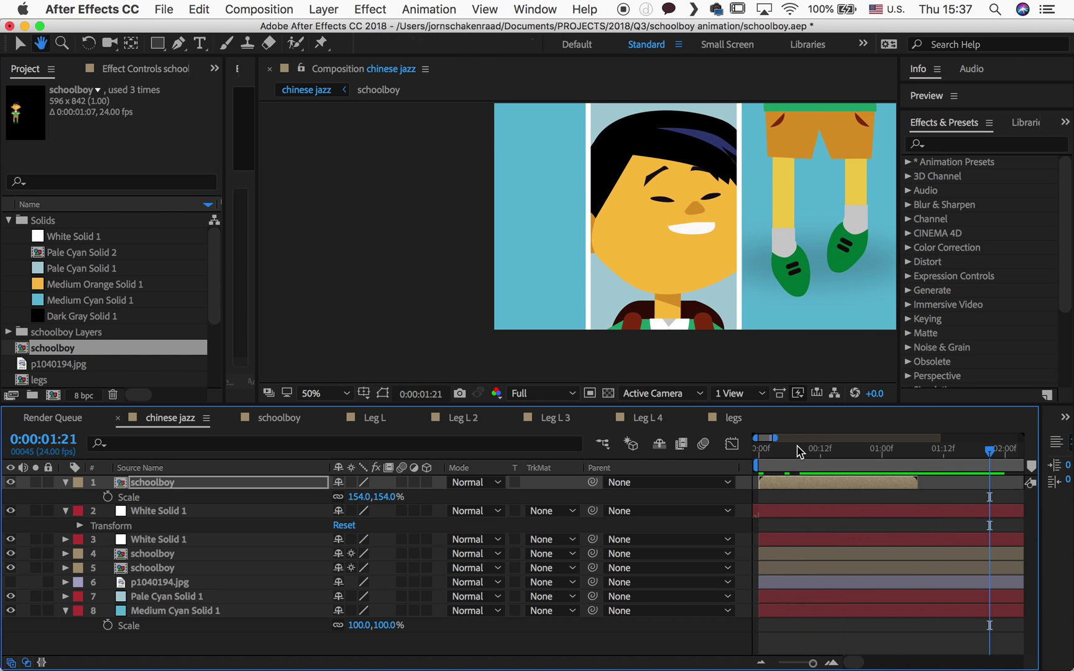
key("space")
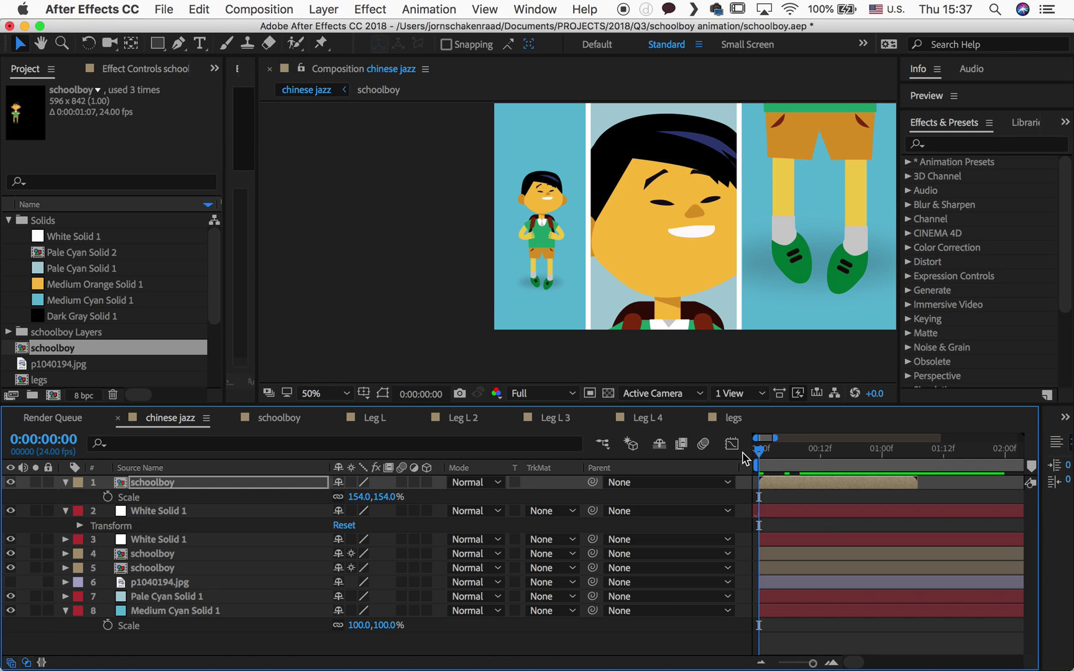
left_click(185, 485)
Enable Time Remapping on the schoolboy layer
right_click(185, 486)
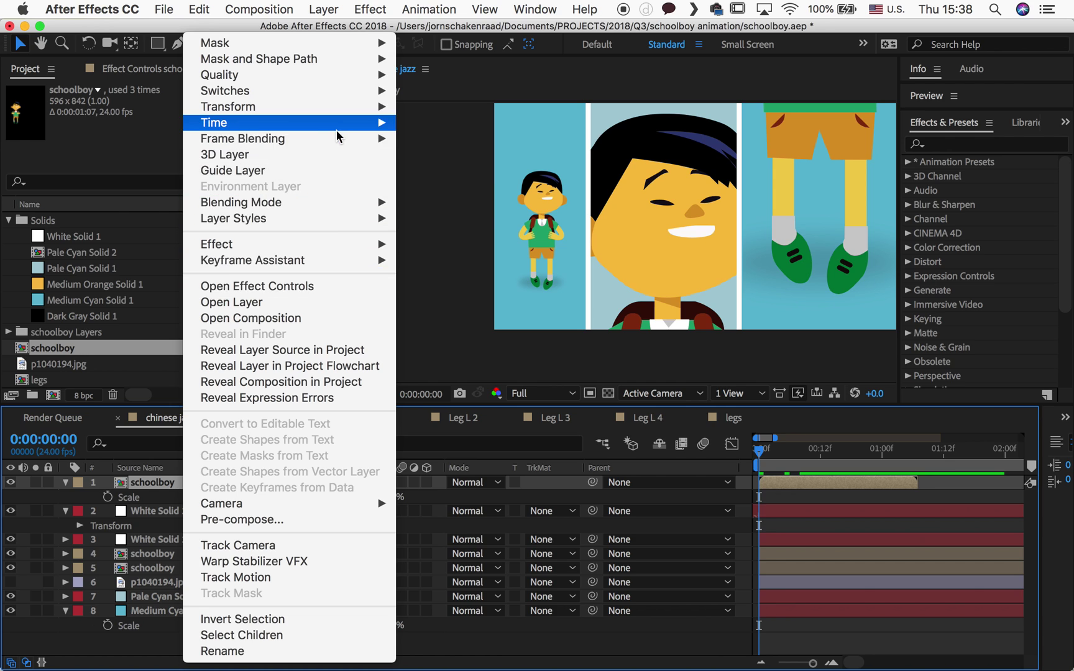
mouse_move(337, 131)
left_click(419, 124)
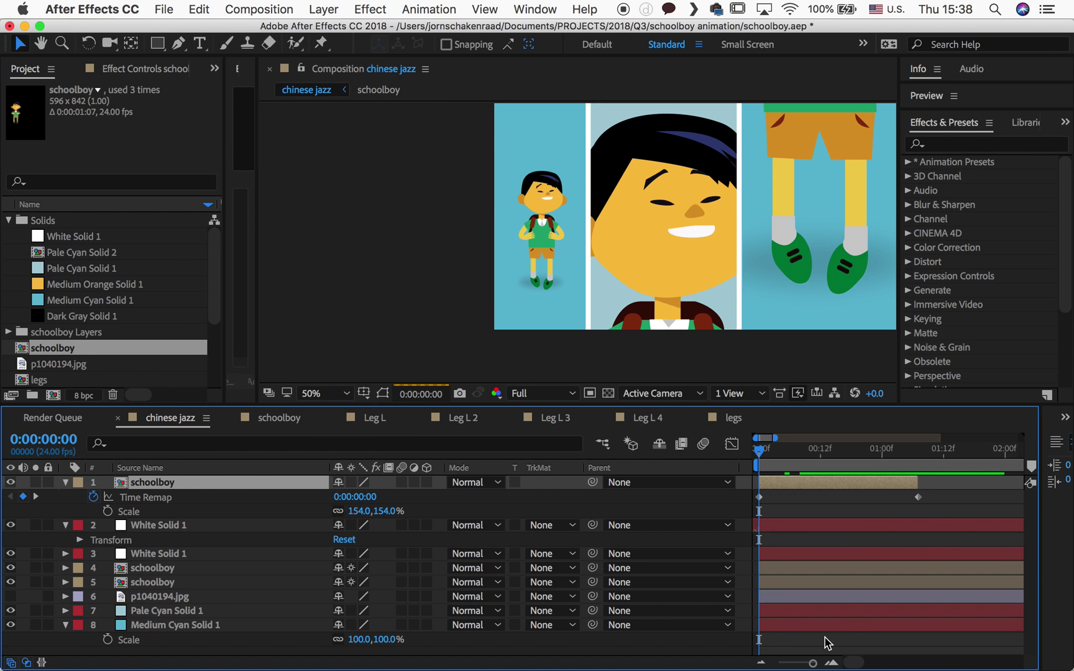
Zoom the timeline out and extend the schoolboy layer's out-point to about 40 seconds
left_click_drag(812, 665, 801, 664)
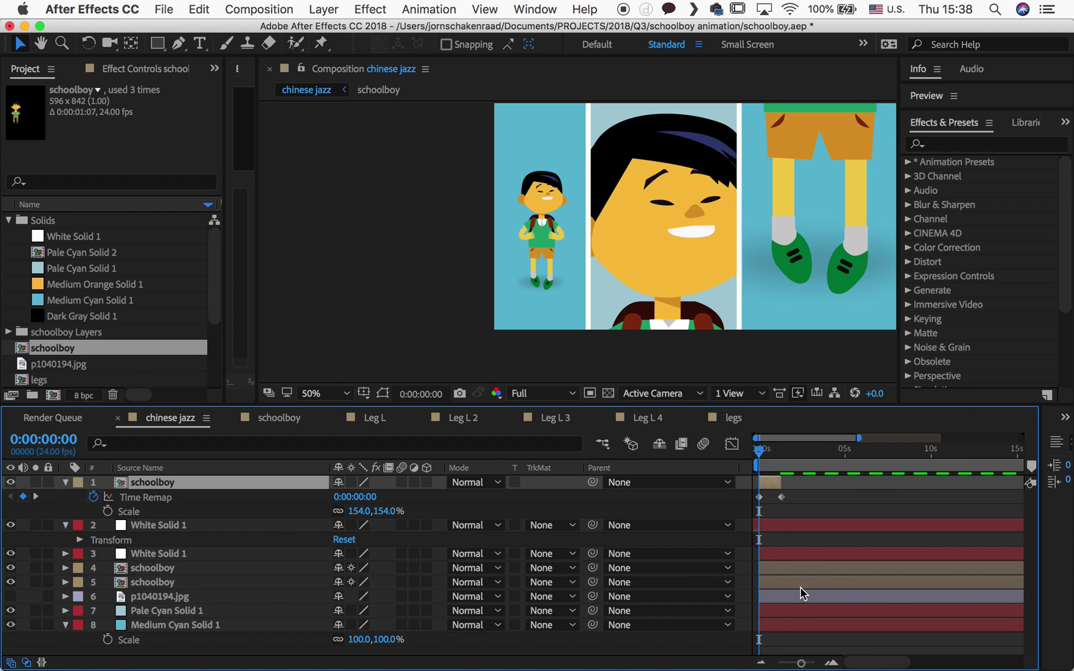
left_click(779, 483)
left_click_drag(779, 483, 1057, 491)
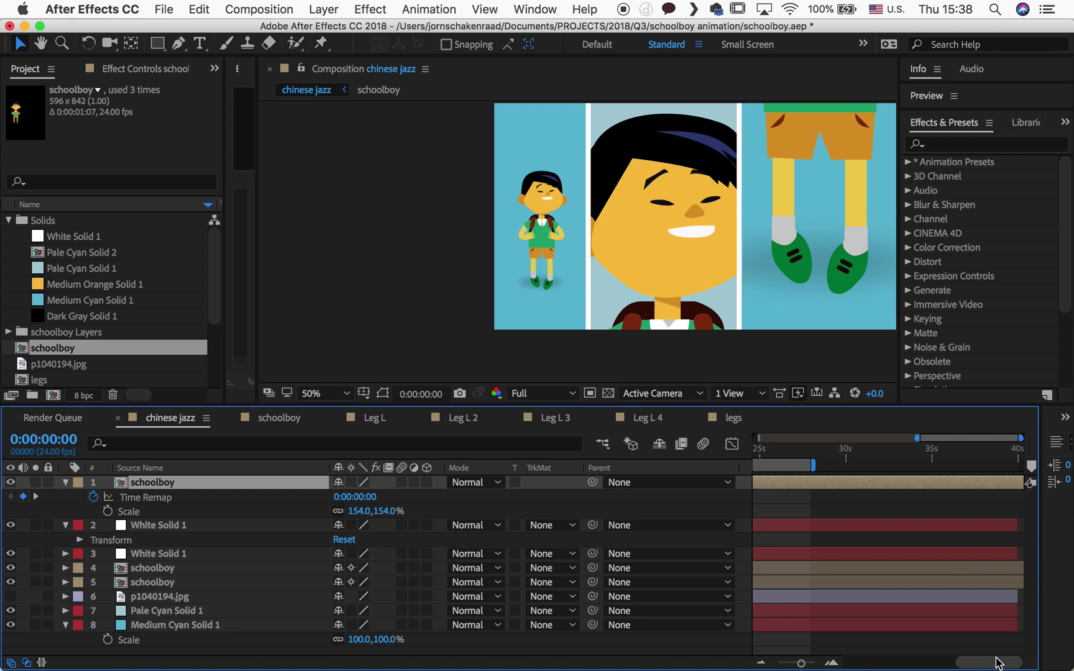
left_click_drag(998, 663, 876, 663)
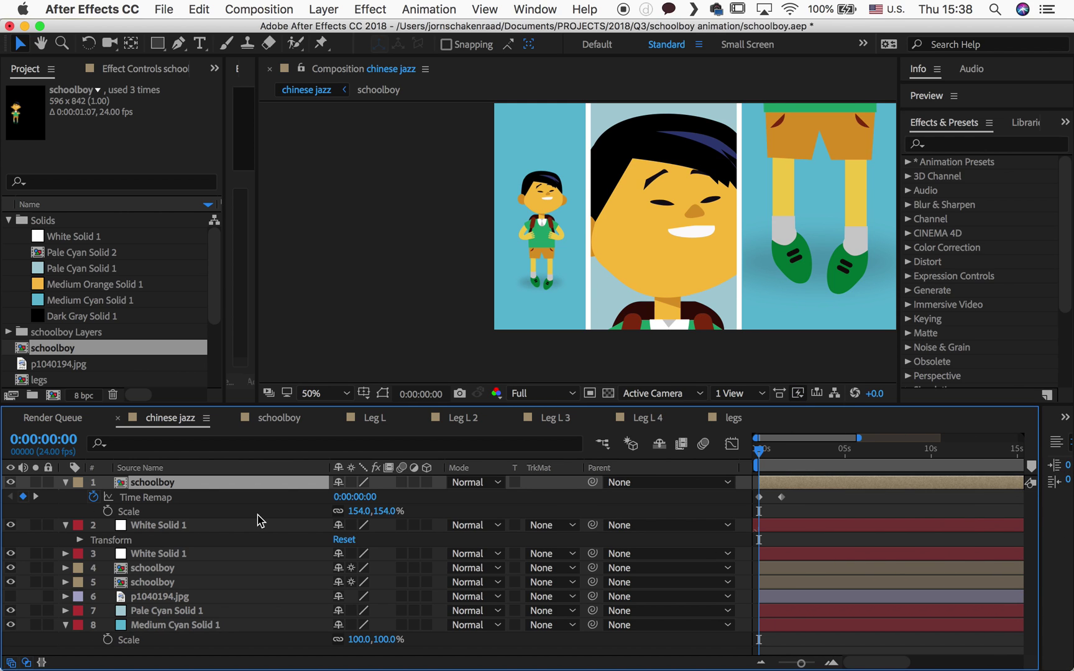
Add a loopOut cycle expression to the schoolboy layer's Time Remap property
left_click(94, 501, "alt")
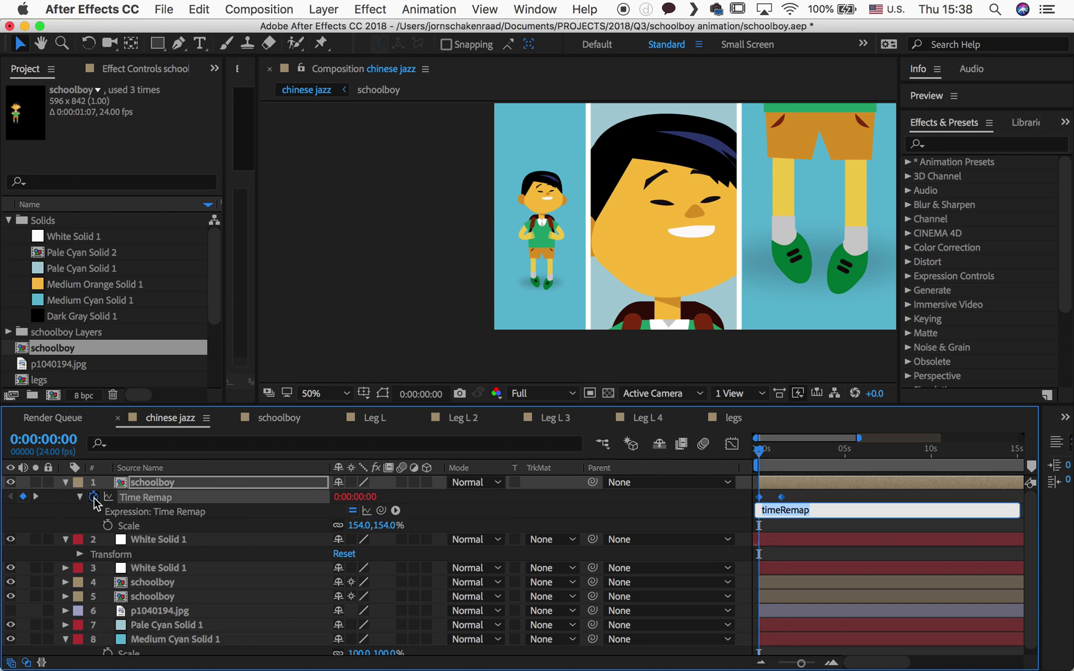
left_click(396, 511)
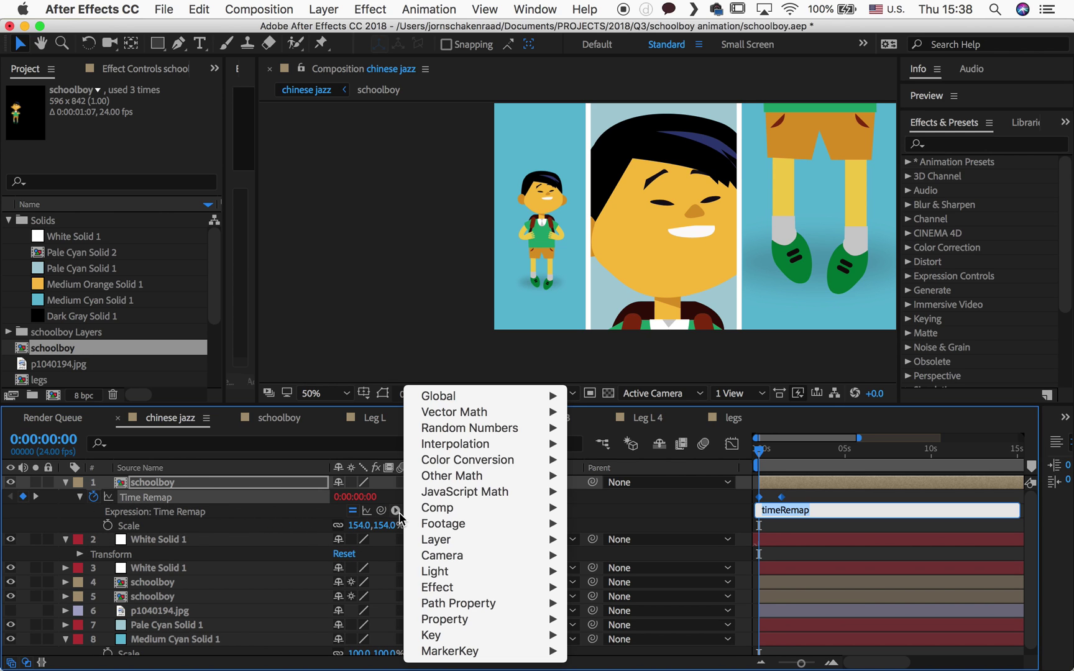
mouse_move(479, 619)
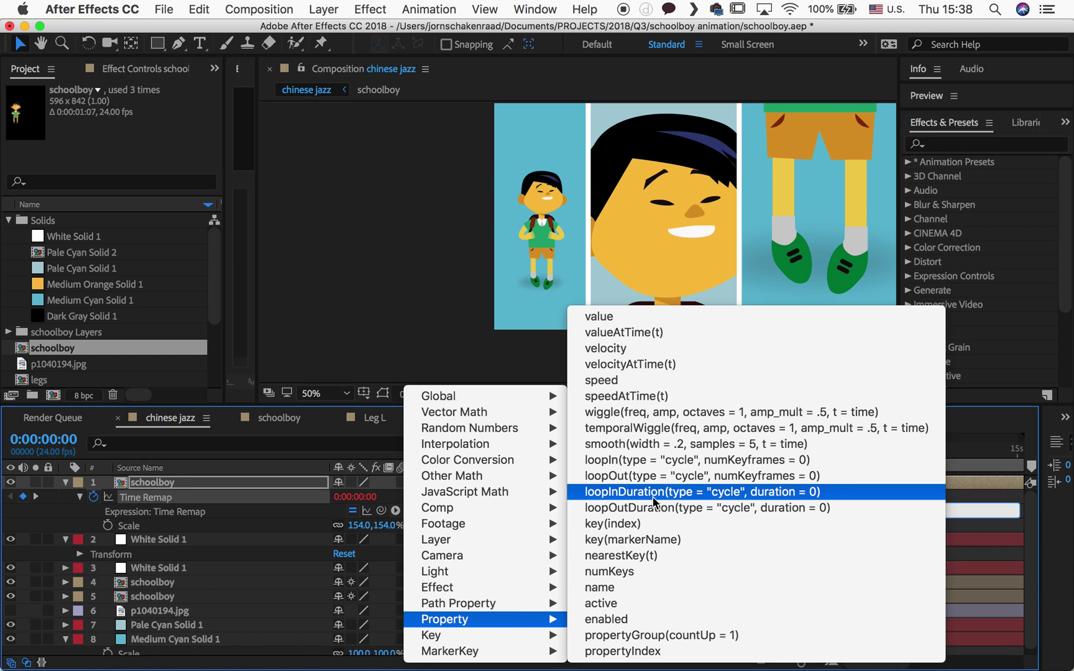
left_click(669, 477)
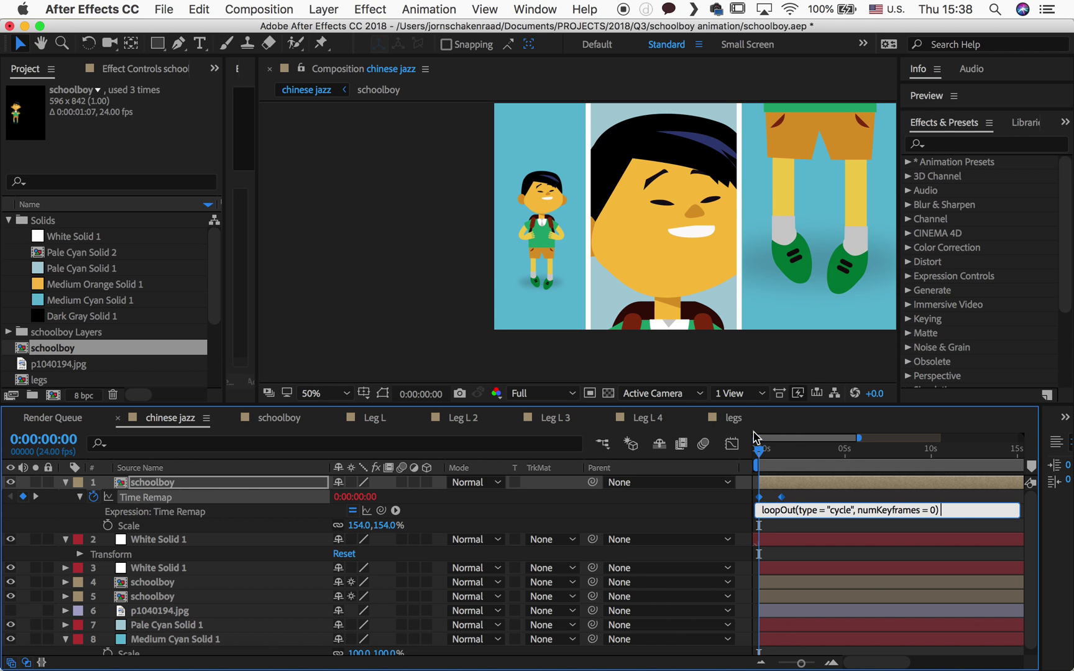
Commit the expression and preview the looping walk past 17 seconds
left_click_drag(758, 447, 767, 452)
key("space")
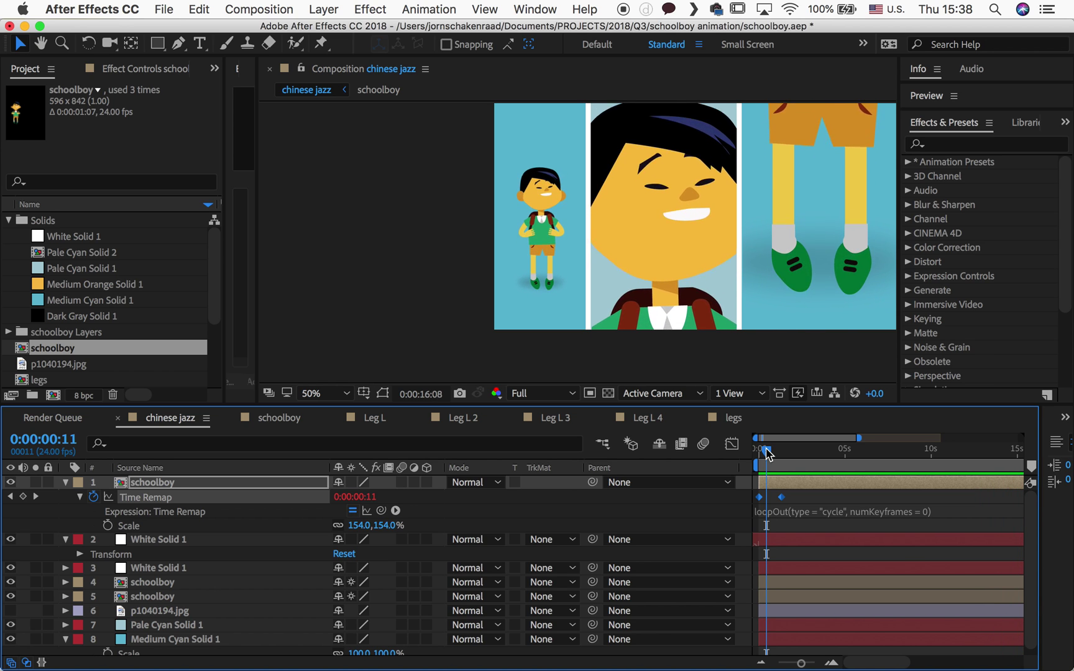
key("space")
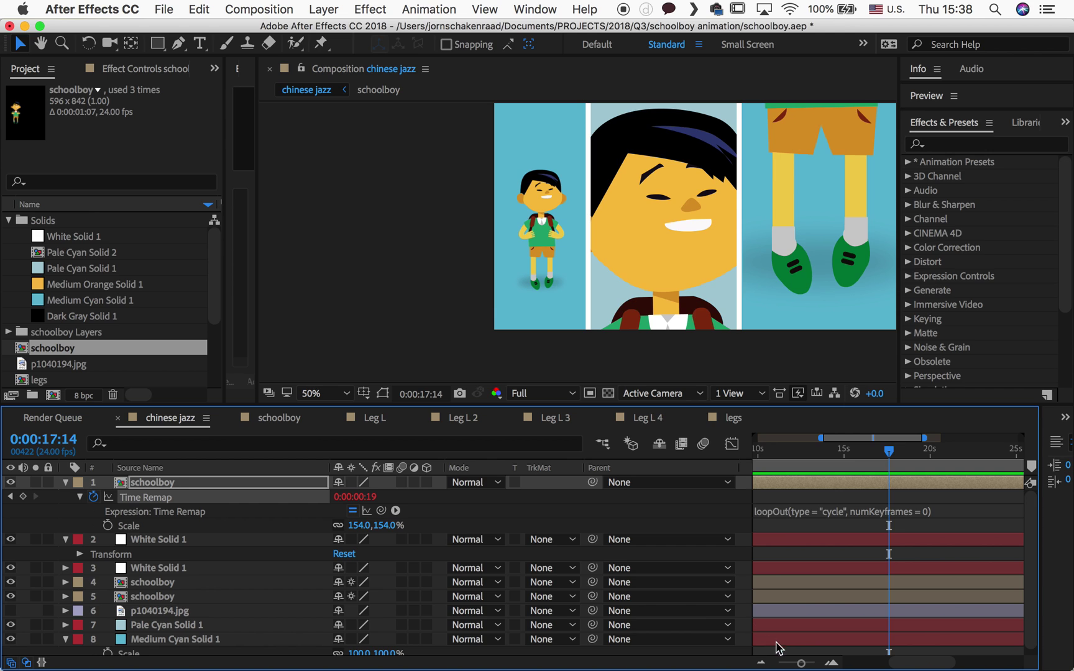
Zoom the timeline in on the first few seconds
left_click_drag(801, 665, 802, 663)
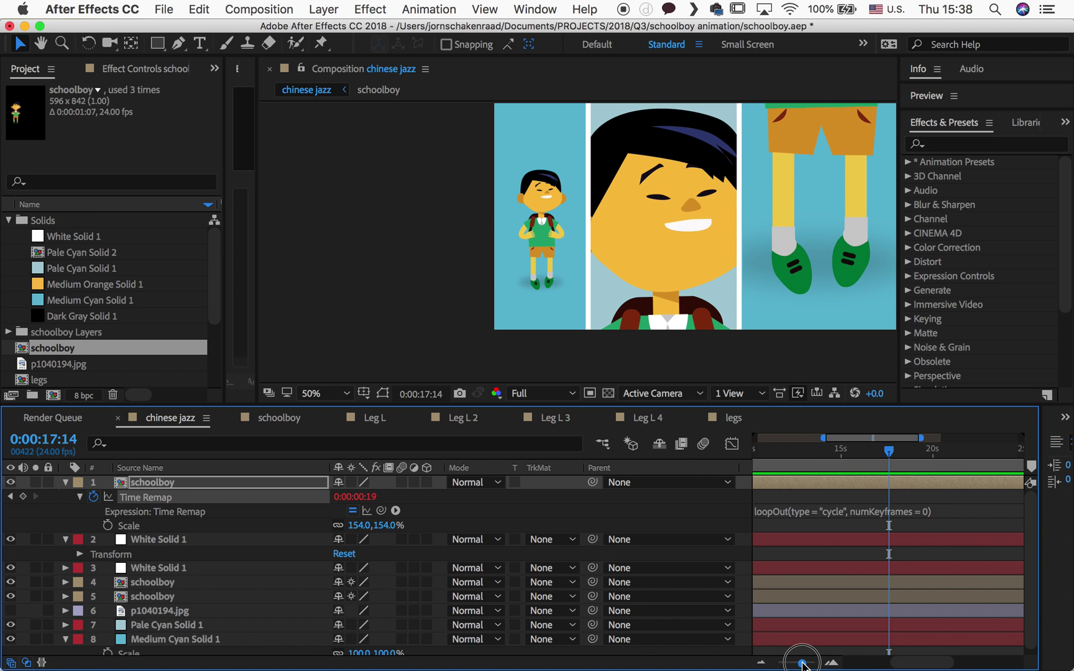
scroll(870, 653, "left", 10)
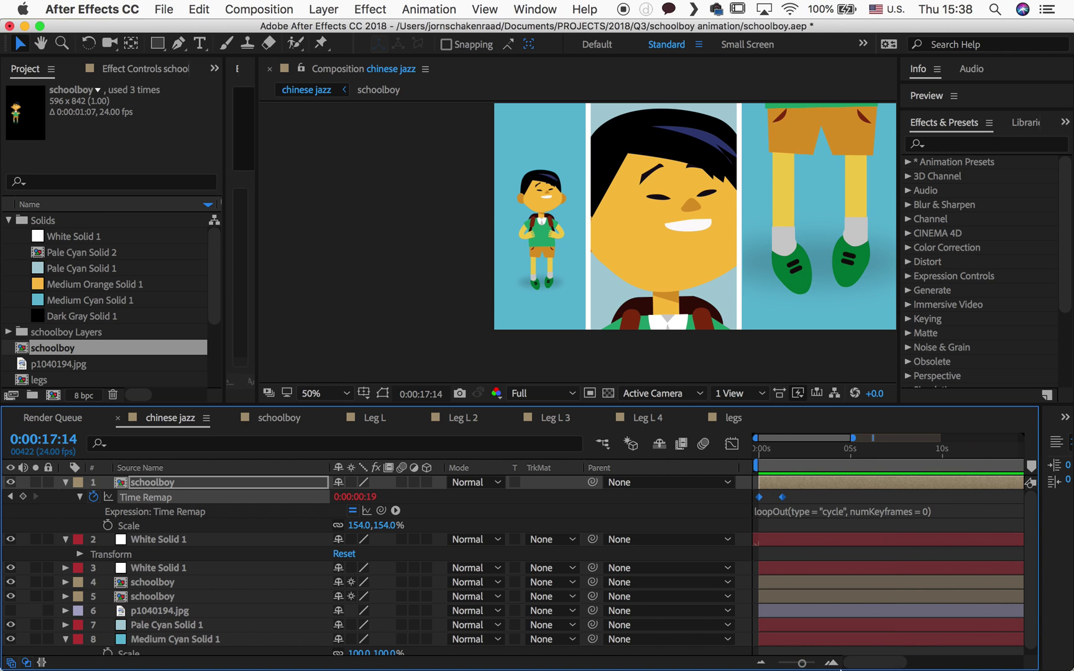
mouse_move(796, 670)
left_click_drag(803, 665, 851, 662)
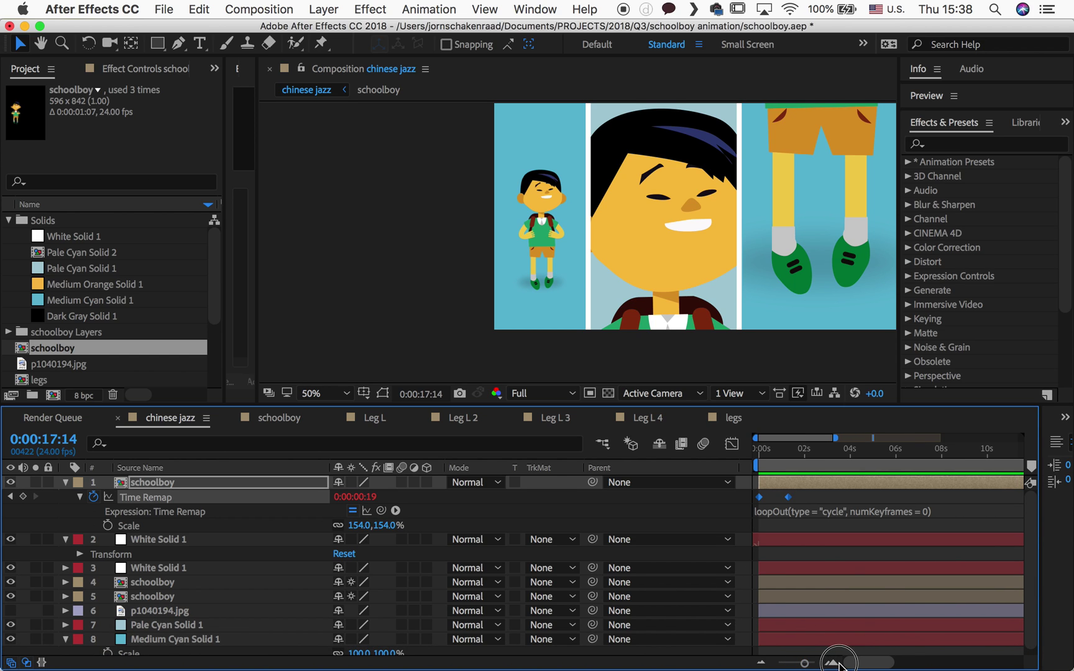
Move the current time to the second Time Remap keyframe at 0:00:01:07
left_click(785, 452)
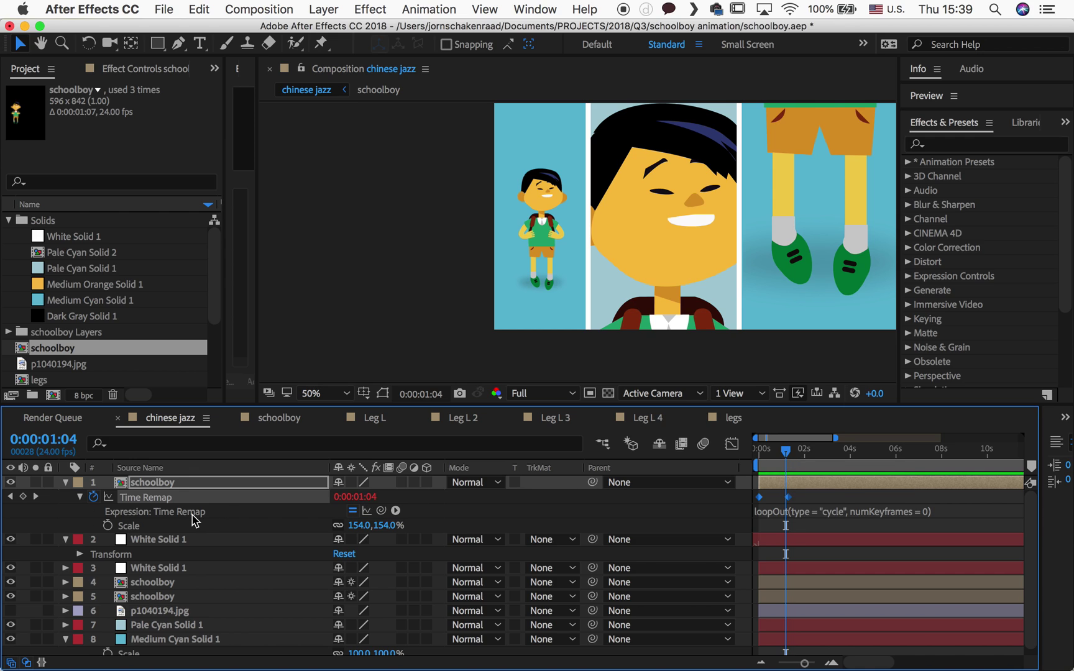
left_click(213, 520)
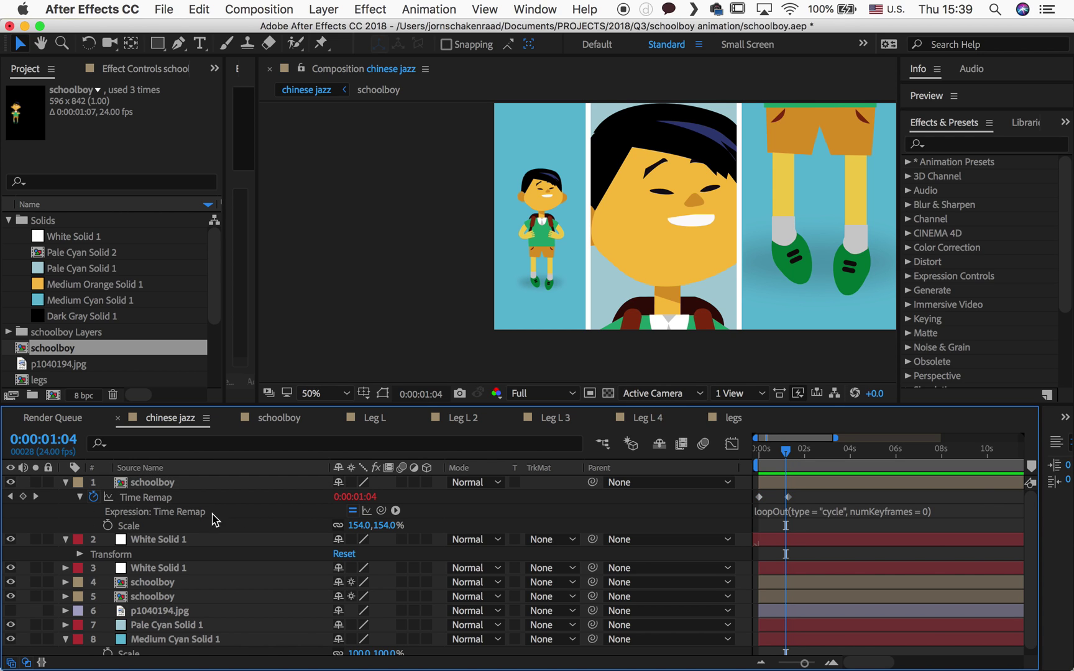
left_click(785, 458)
left_click_drag(785, 458, 788, 463)
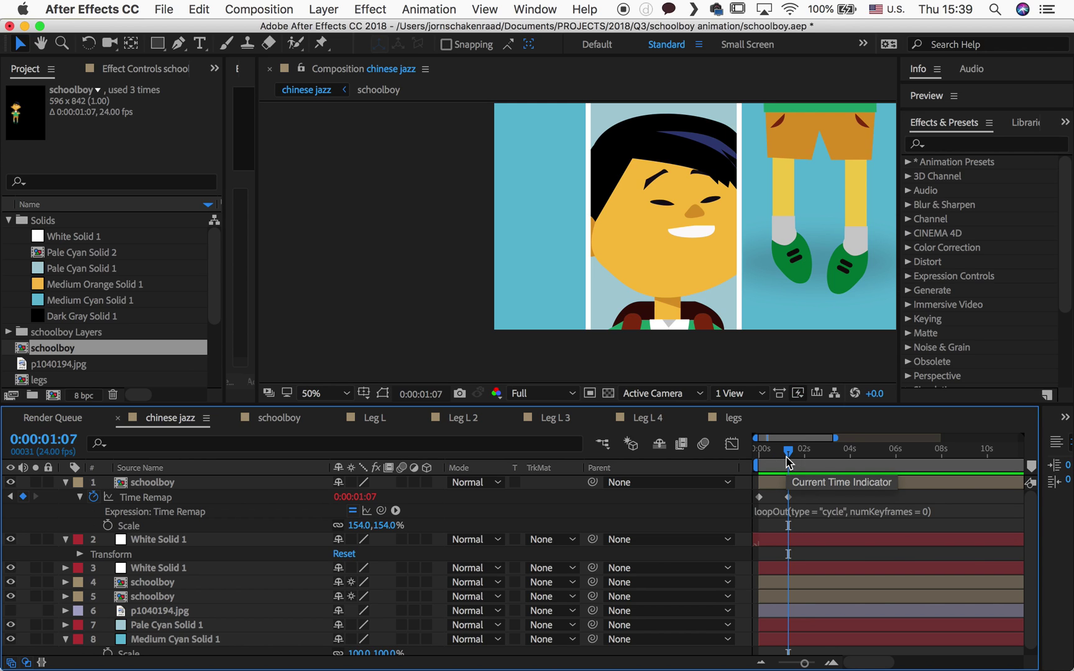
Set the Time Remap value at 0:00:01:07 to 0:00:00:00, then return to the start
left_click(785, 457)
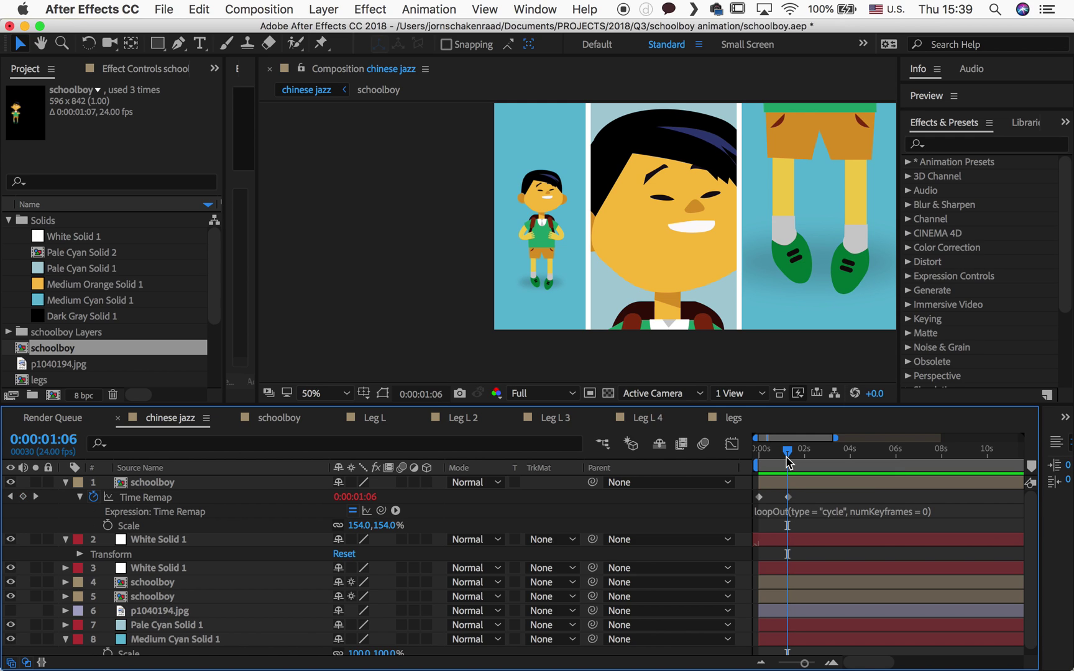
left_click(25, 497)
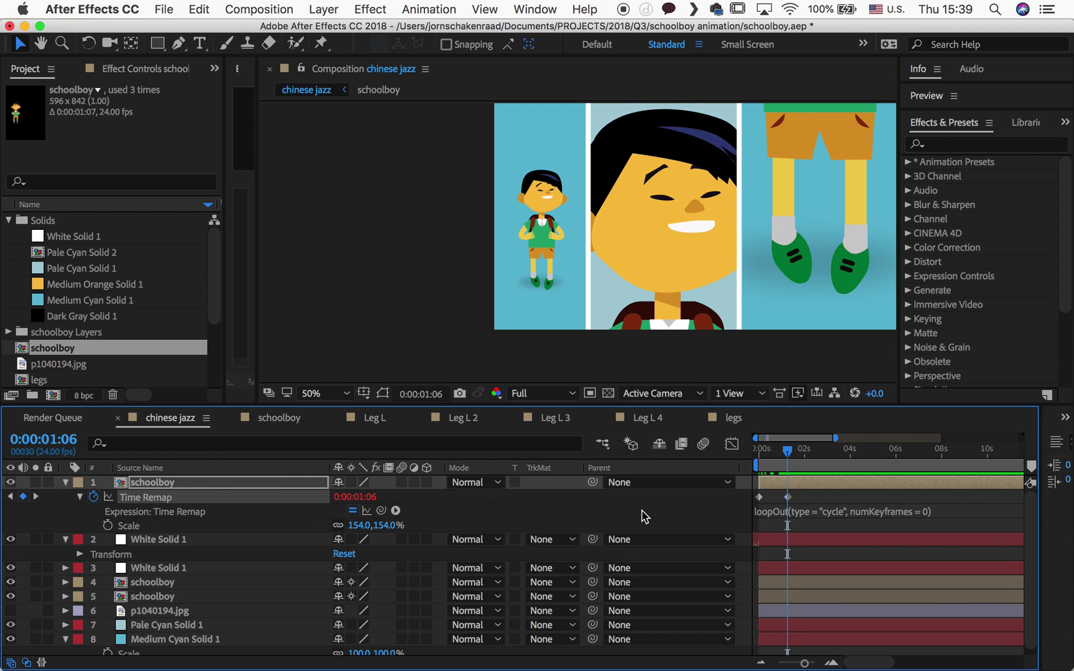
key("Page_Down")
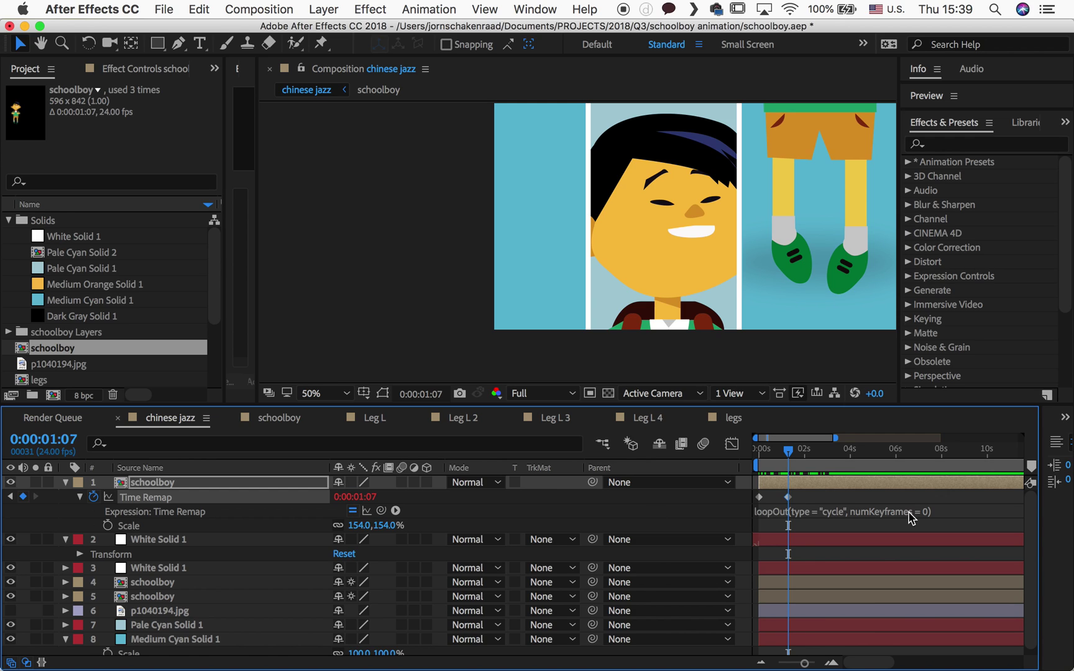
left_click(368, 497)
type("0")
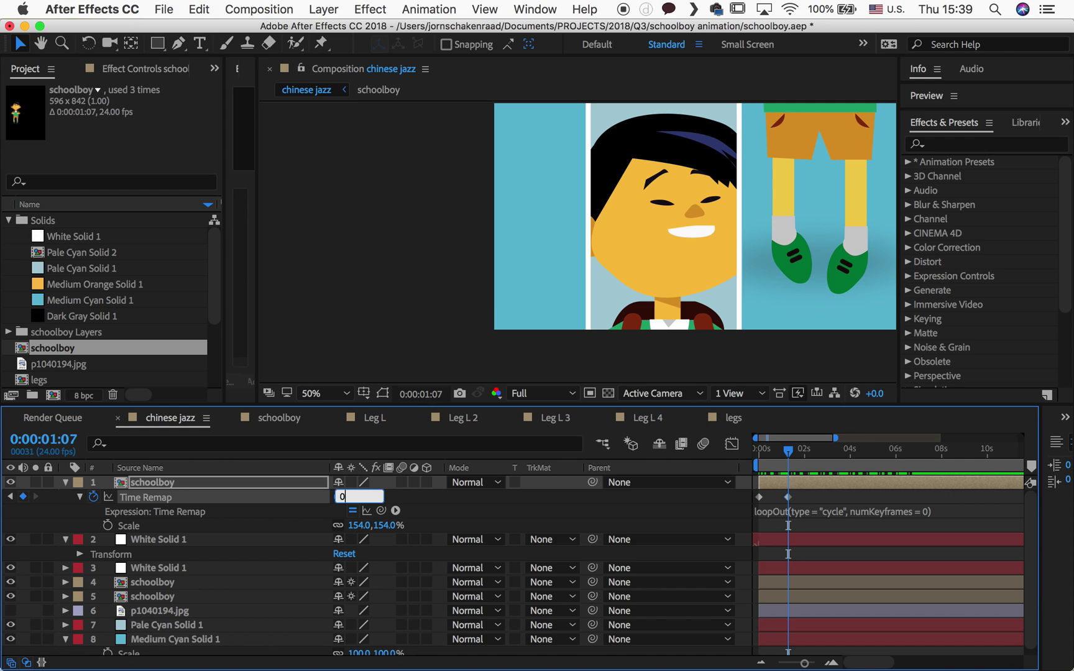
key("Return")
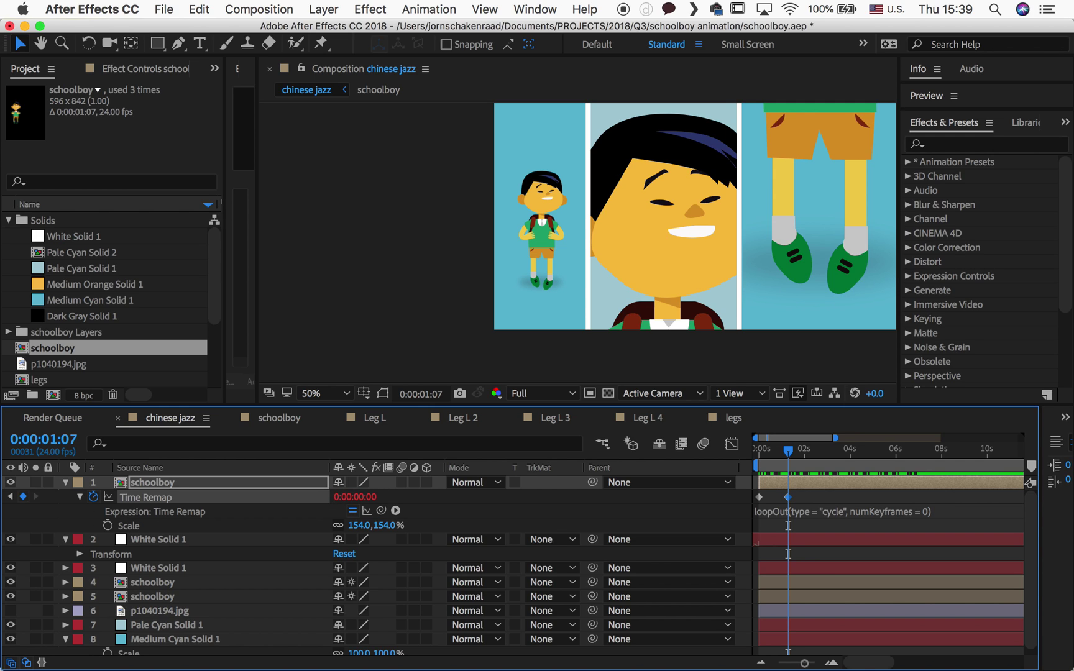
left_click(755, 456)
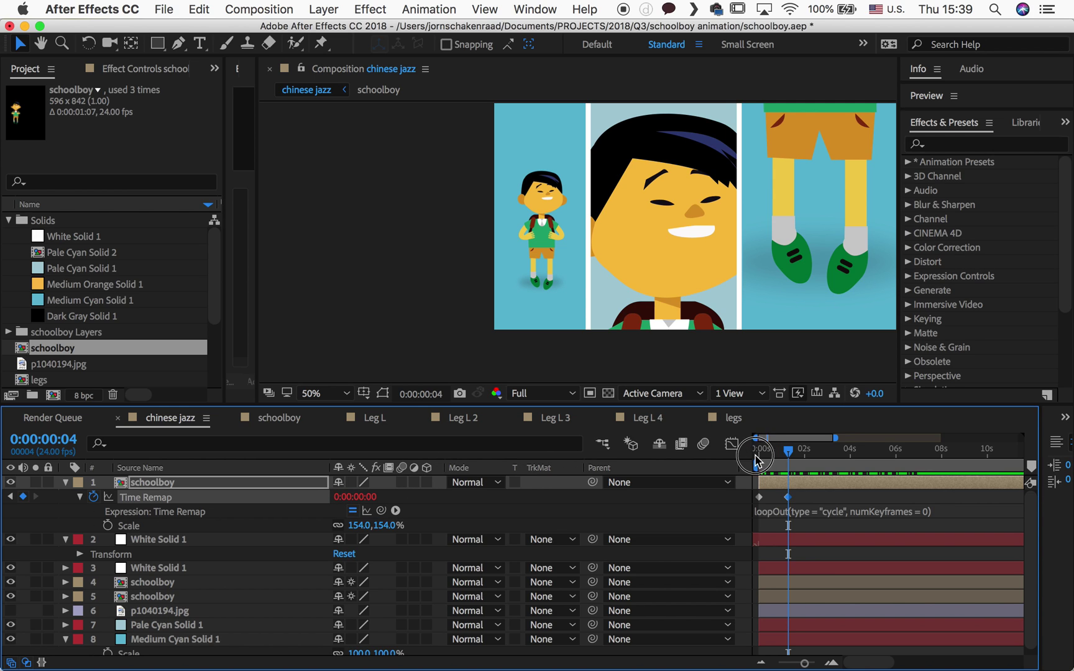
left_click_drag(755, 460, 752, 456)
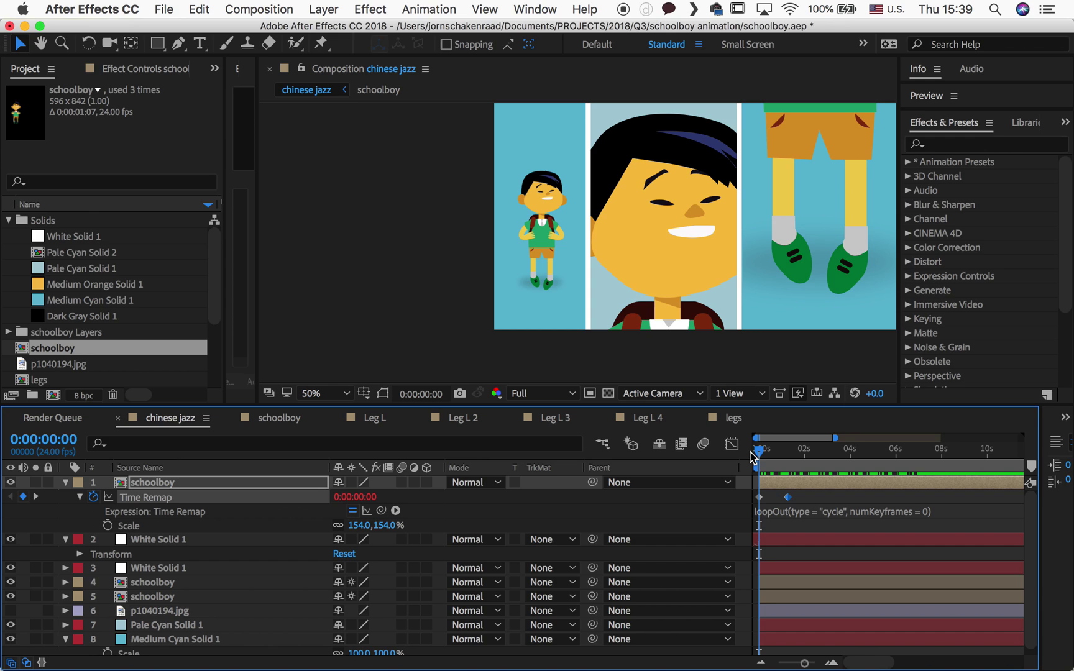
Play the chinese jazz preview from 0:00:00:00 to confirm the schoolboy keeps walking
key("space")
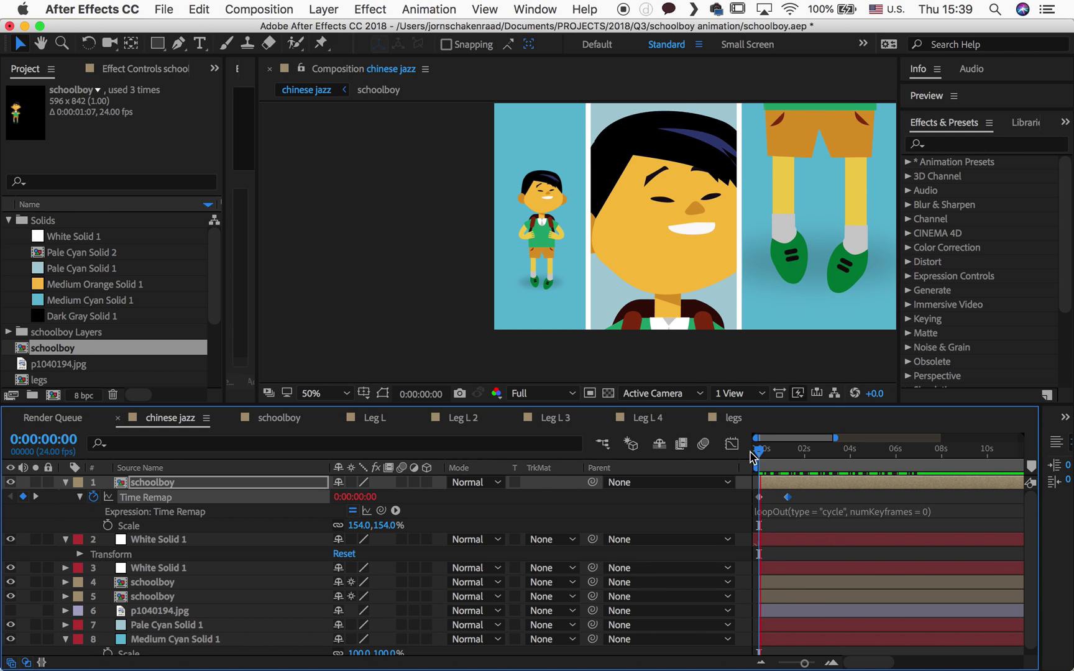